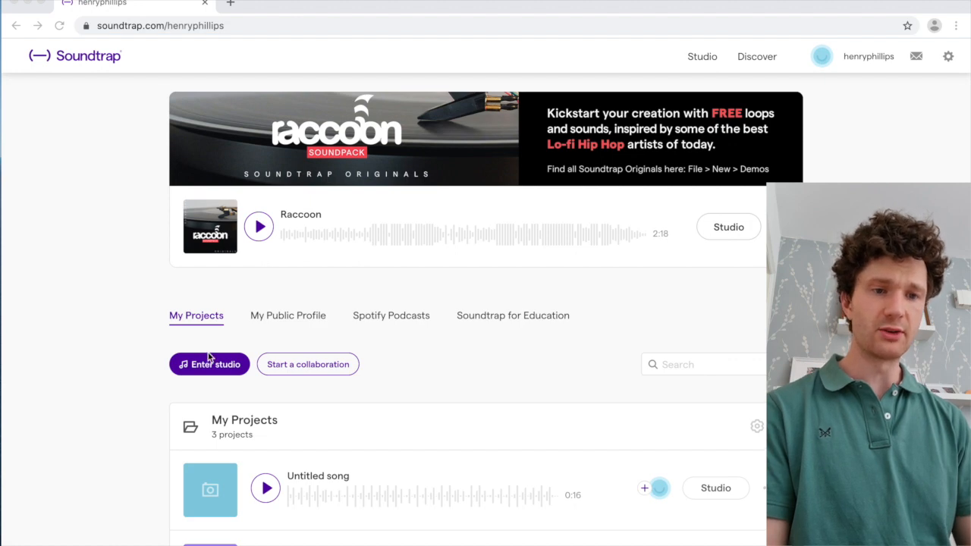
Step: Enter the studio and create a new music project from scratch
click(169, 376)
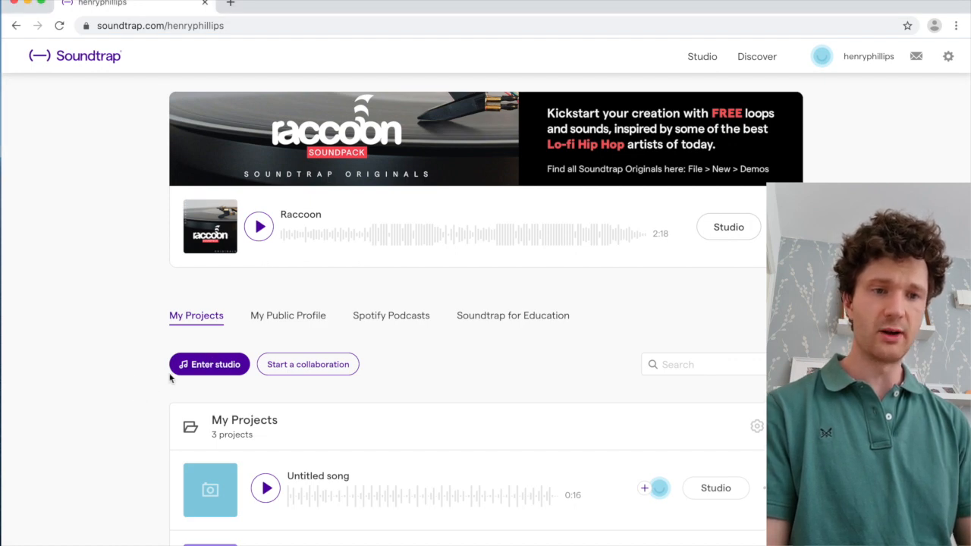
click(211, 367)
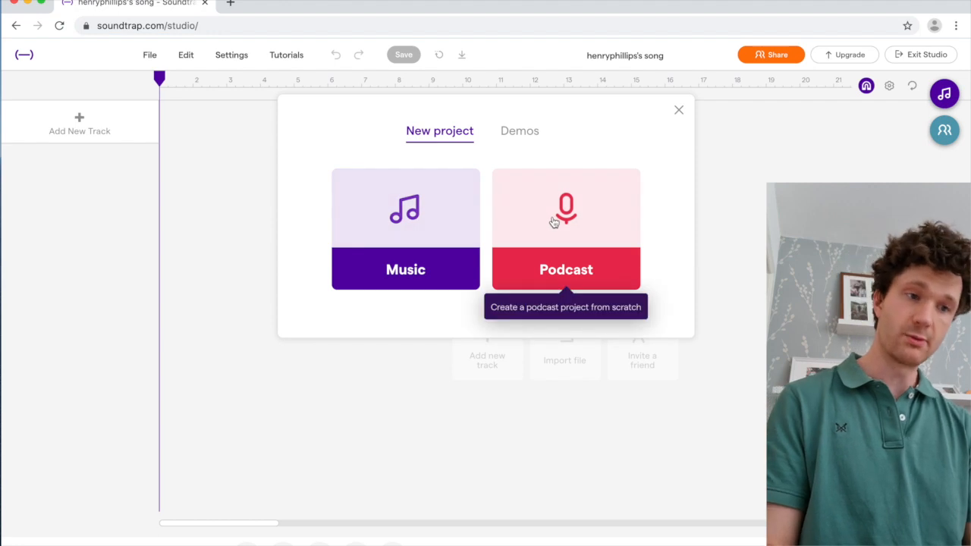
click(414, 230)
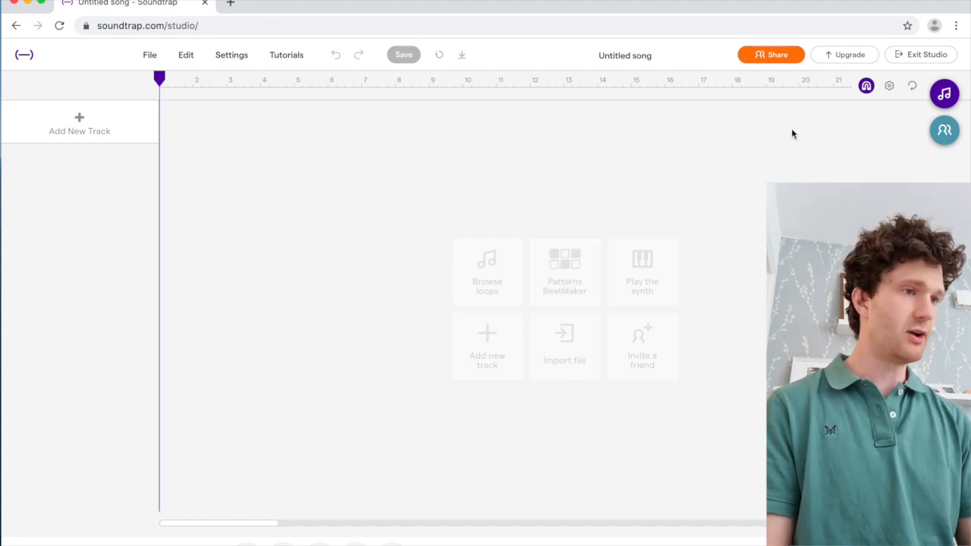
Step: Browse the loop library's list of ready-made loops, including the ABR and Anthem loops, and close the library
click(945, 93)
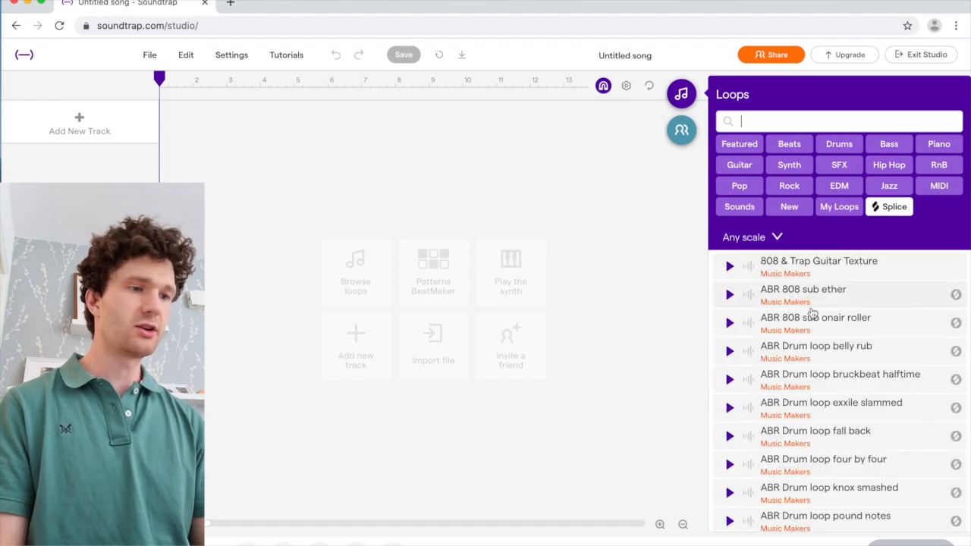
scroll(811, 346, down, 15)
scroll(829, 348, down, 7)
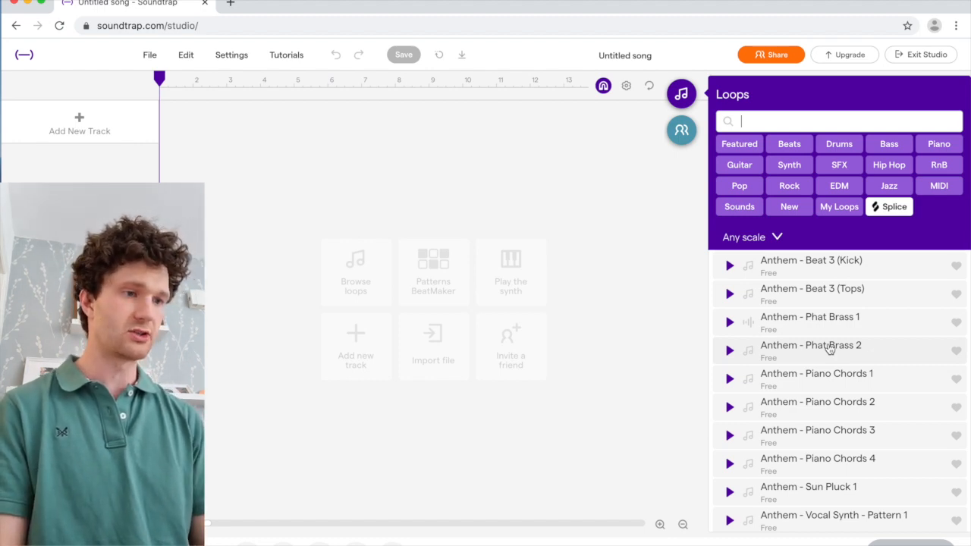
scroll(830, 349, up, 10)
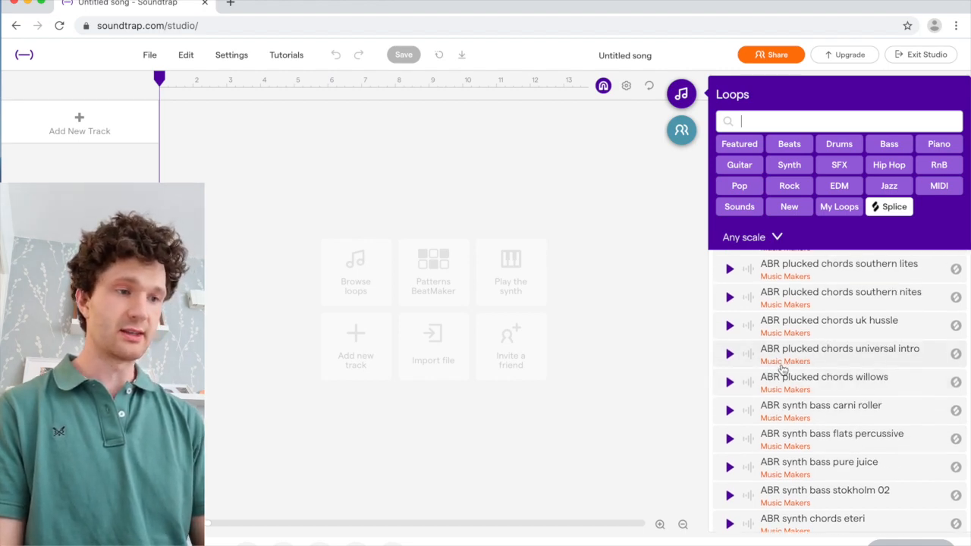
scroll(783, 368, down, 8)
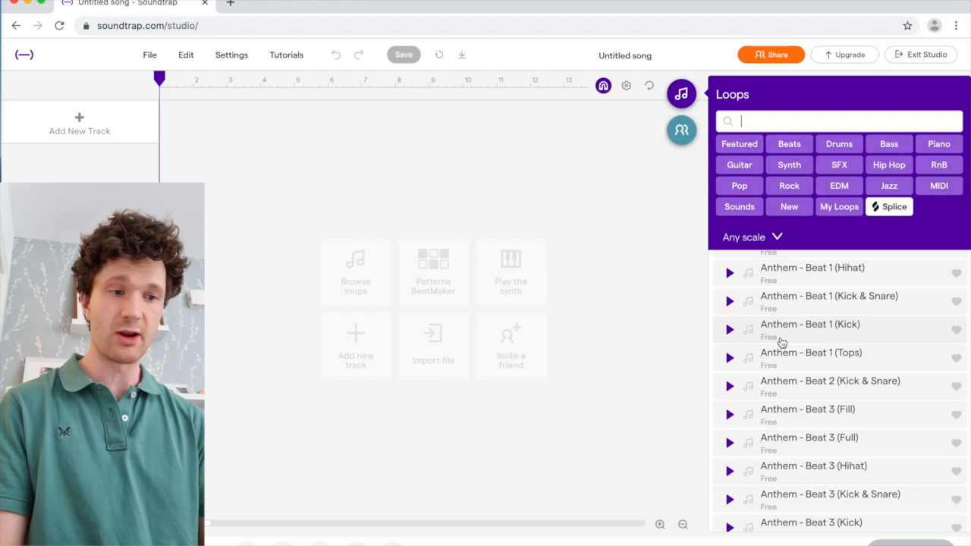
click(679, 95)
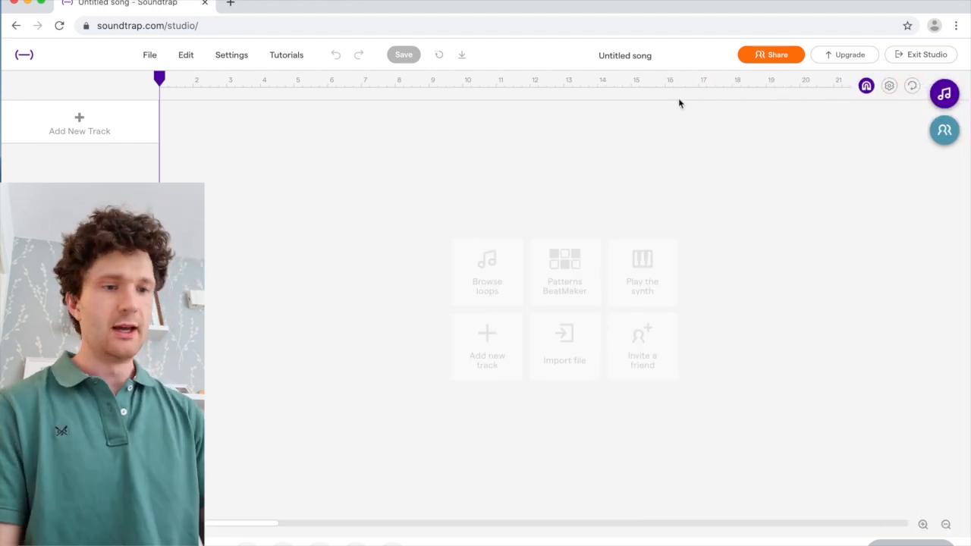
Step: Create a Patterns BeatMaker track and load the Clean Black drum kit from the Kits presets
click(564, 264)
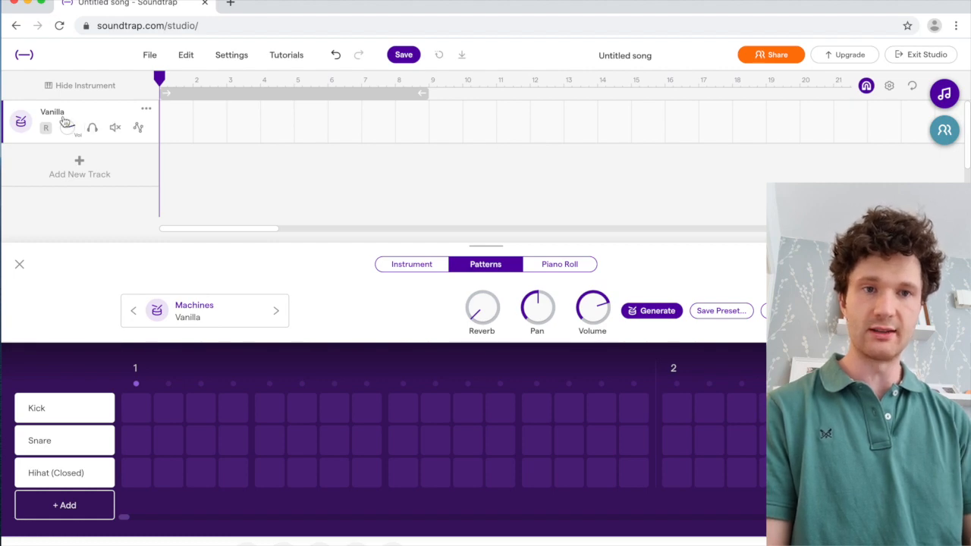
click(222, 318)
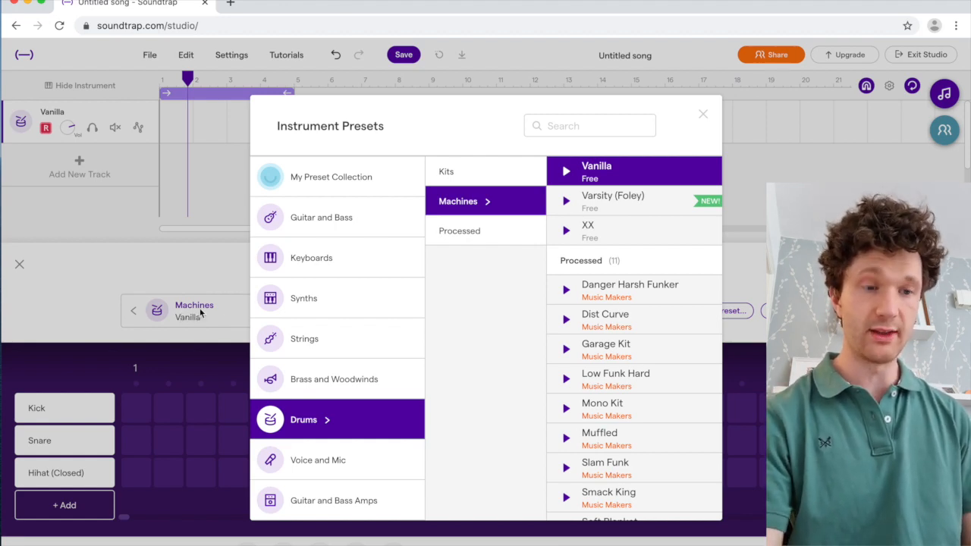
click(463, 169)
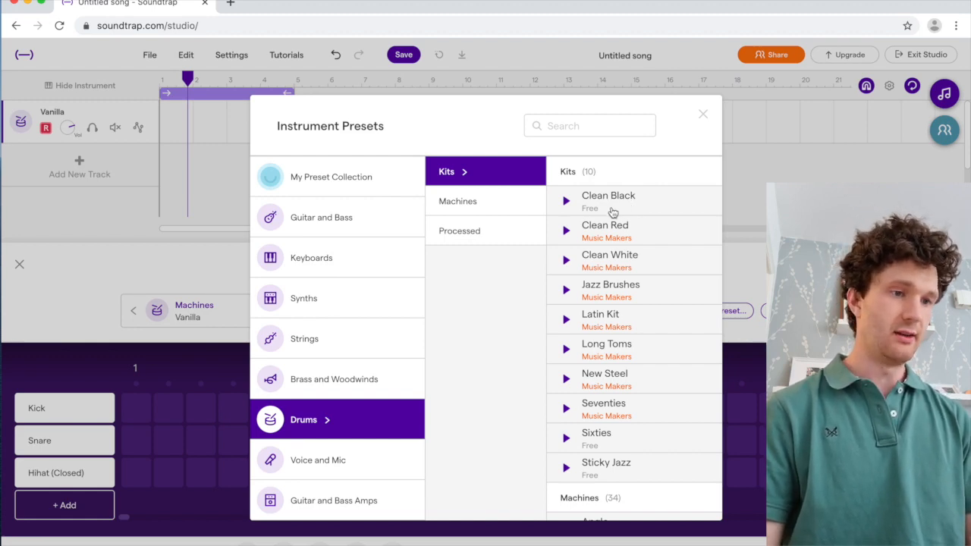
scroll(611, 350, down, 5)
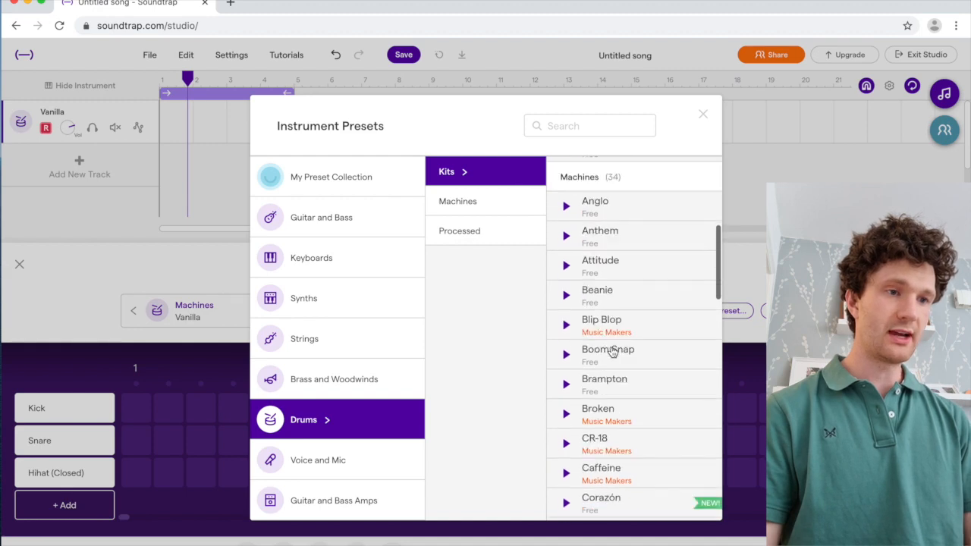
scroll(611, 356, down, 6)
scroll(611, 362, down, 6)
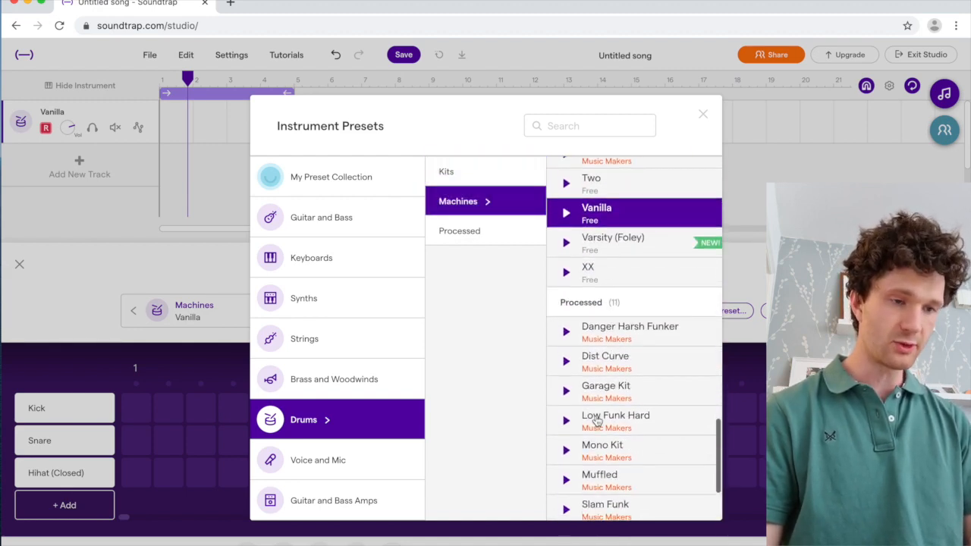
scroll(597, 422, down, 3)
scroll(597, 422, up, 8)
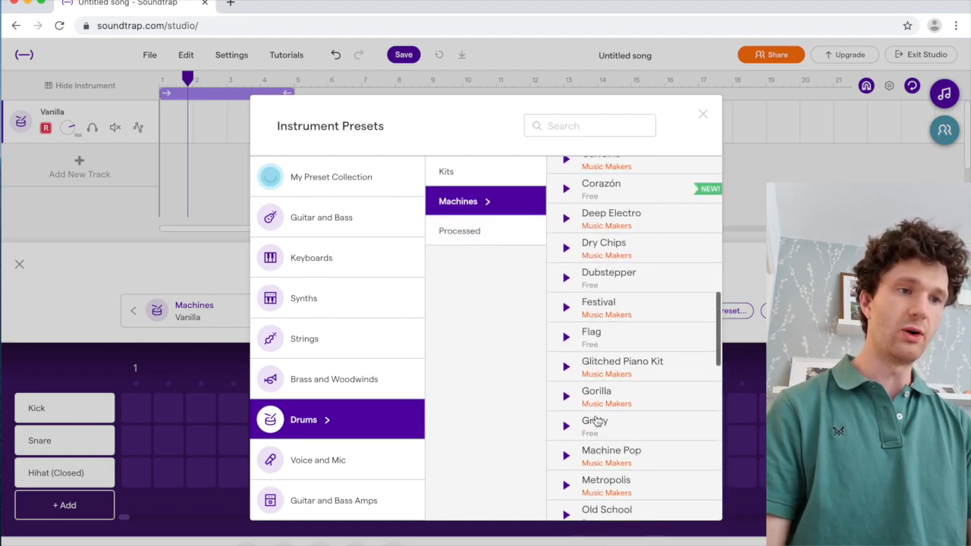
scroll(596, 420, up, 3)
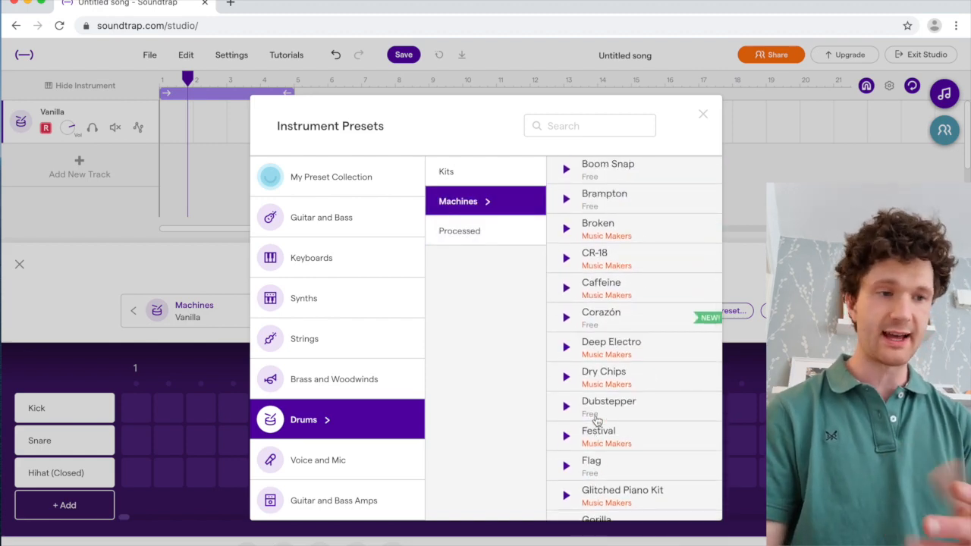
scroll(597, 421, up, 6)
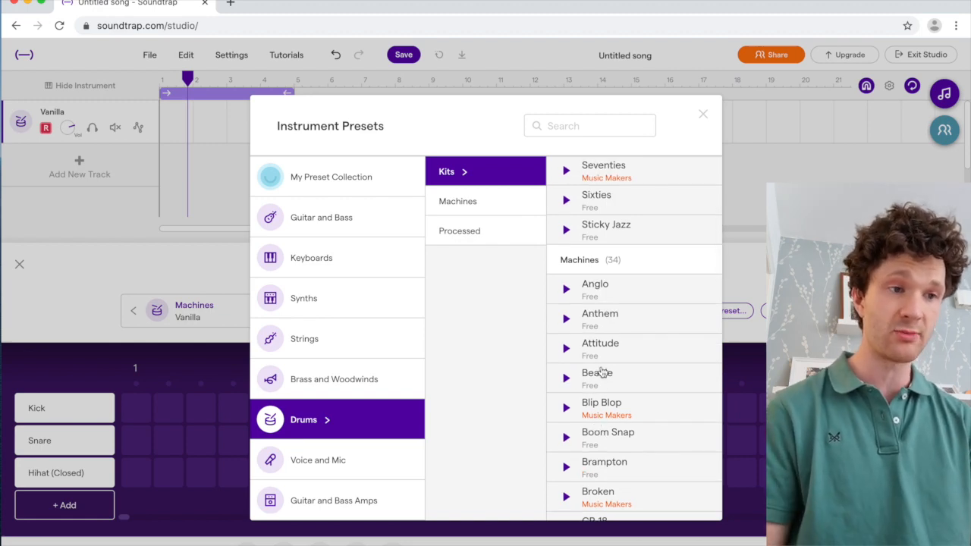
scroll(600, 371, up, 5)
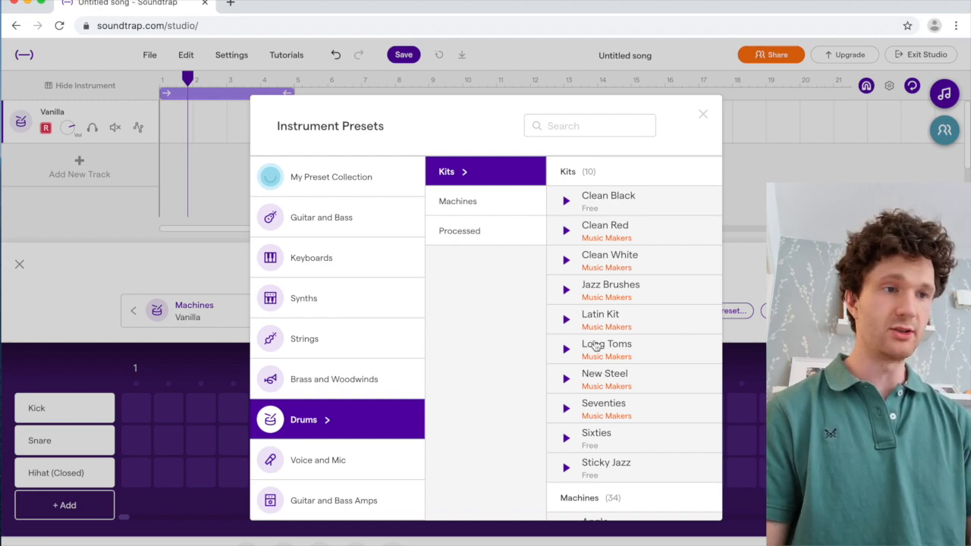
click(607, 211)
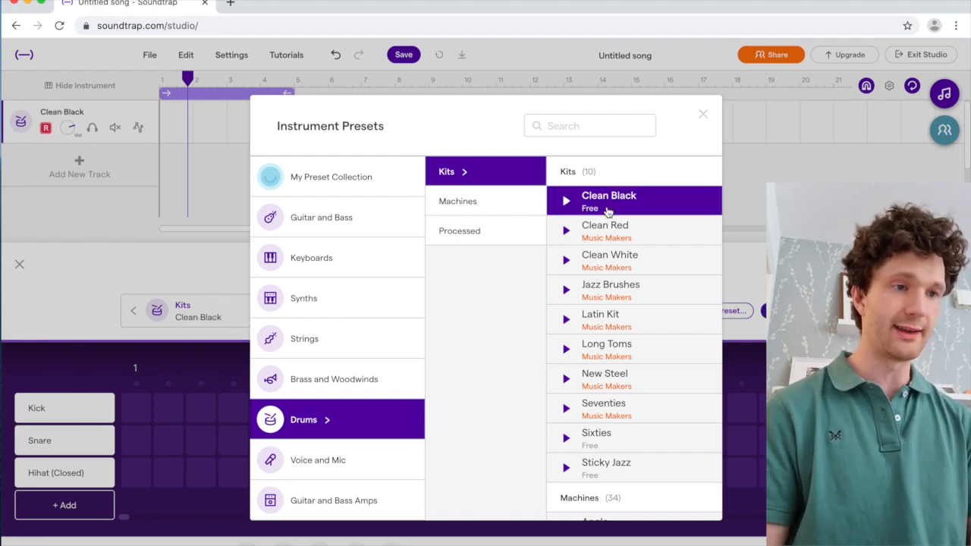
click(703, 115)
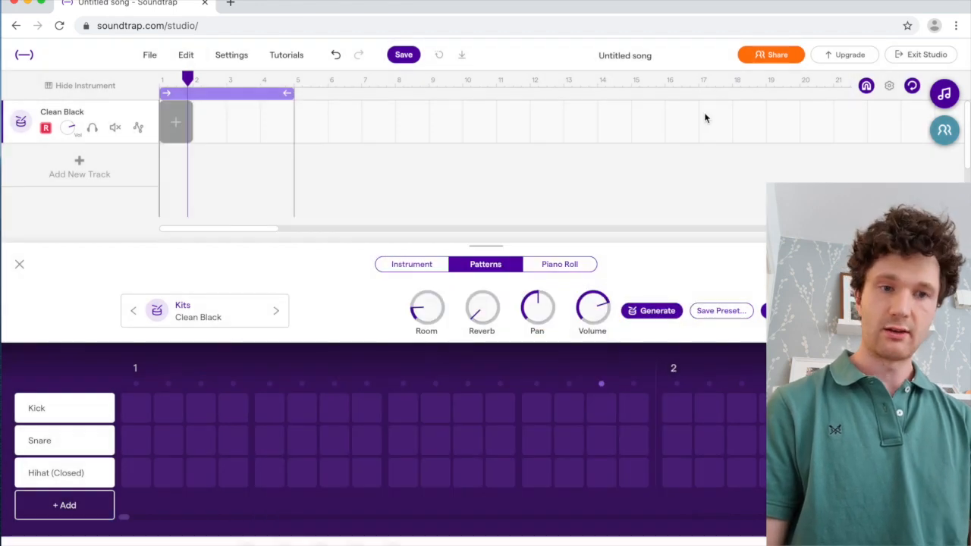
click(72, 407)
click(42, 369)
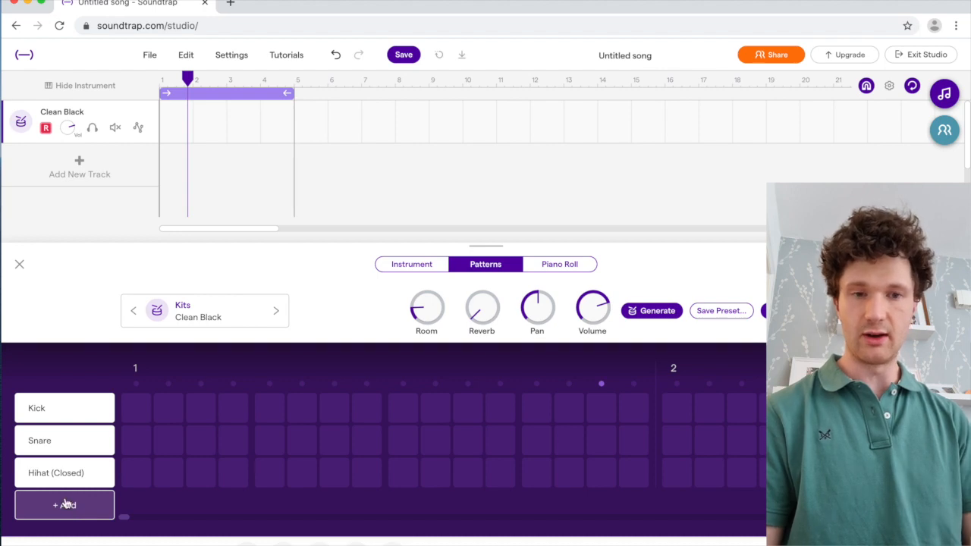
click(53, 409)
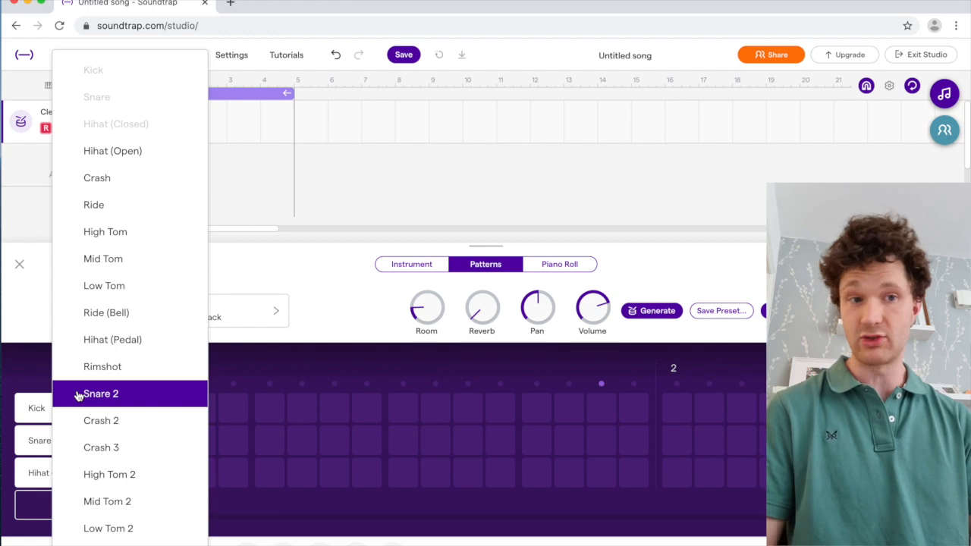
click(27, 372)
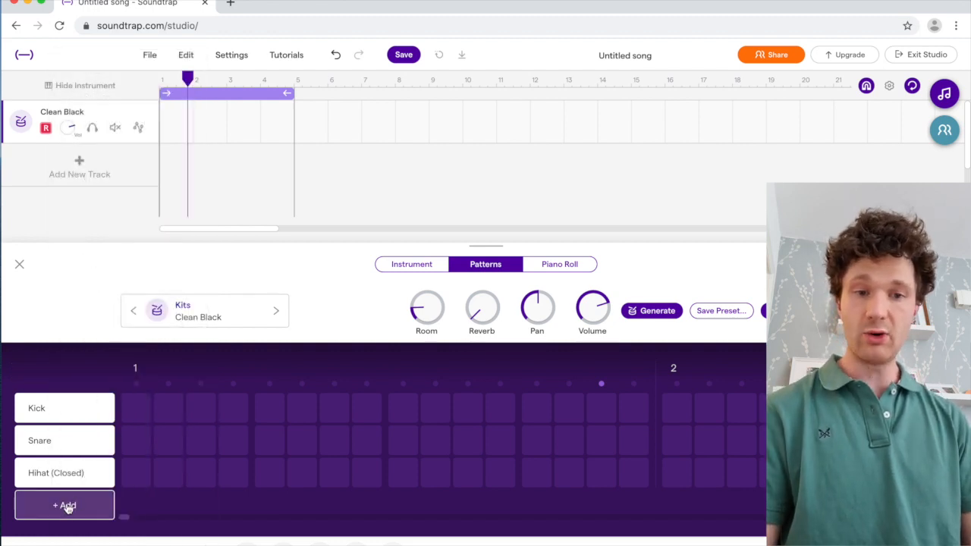
Step: Add more drum sound rows below Hihat (Closed) in the pattern grid, starting with Hihat (Open) and Crash
click(63, 505)
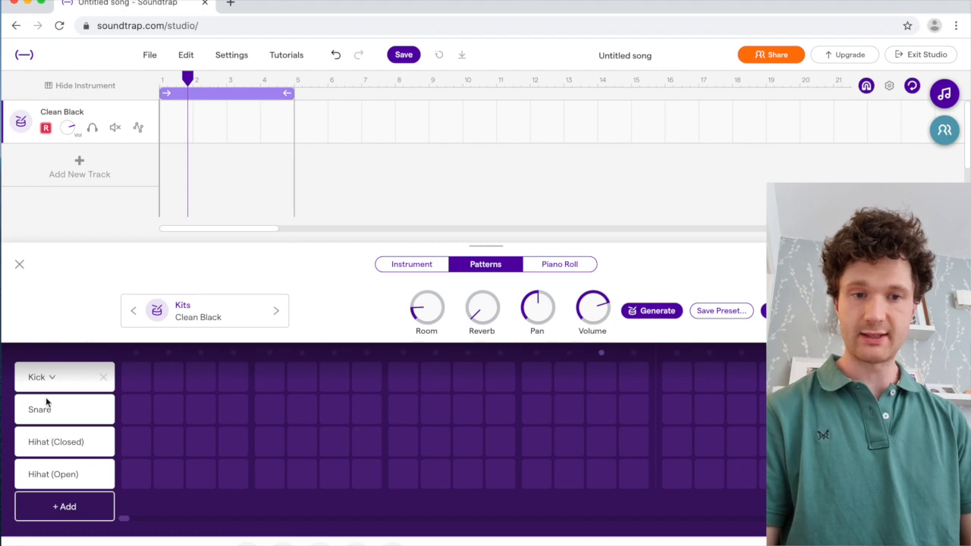
click(58, 506)
click(59, 507)
click(60, 508)
scroll(60, 512, up, 2)
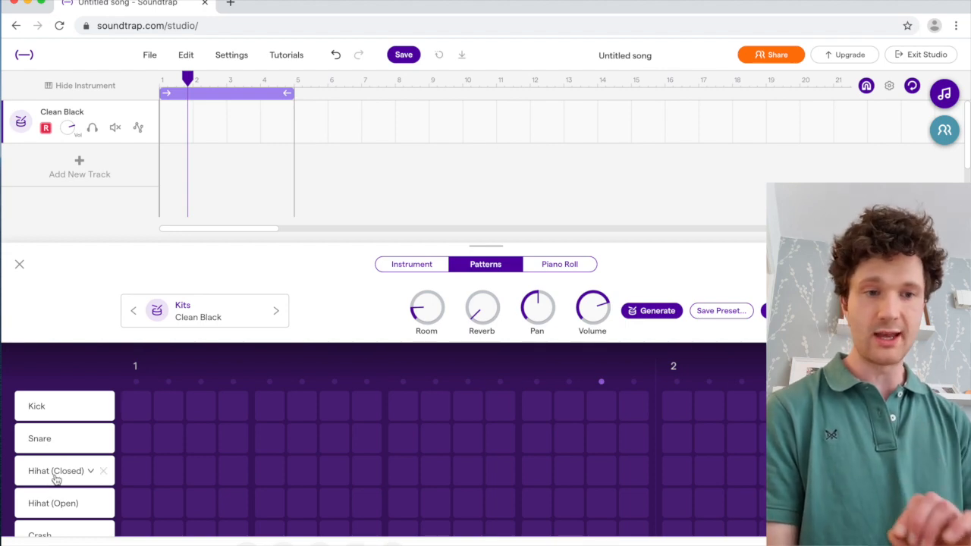
Step: Program closed hi-hat hits on every odd-numbered step of bar 1, from step 1 to step 15
click(136, 470)
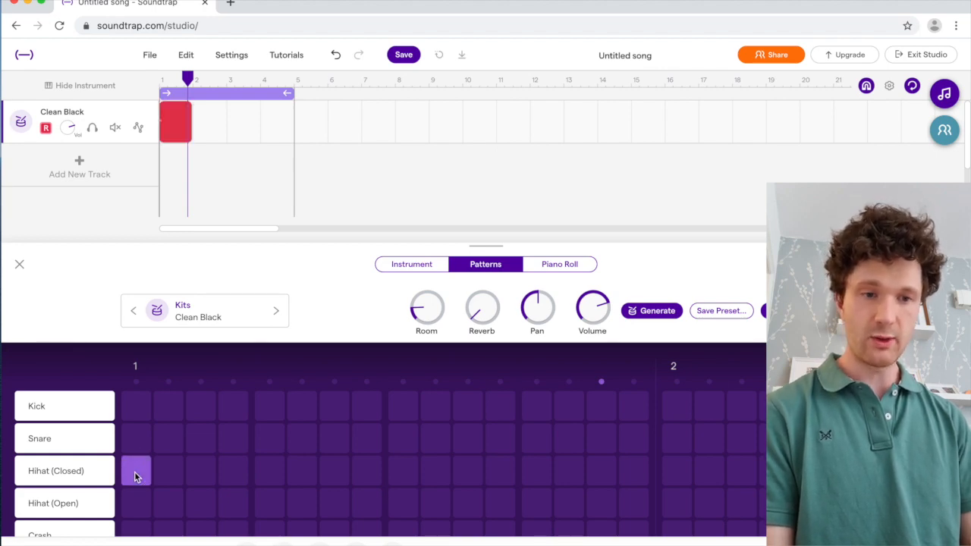
click(274, 471)
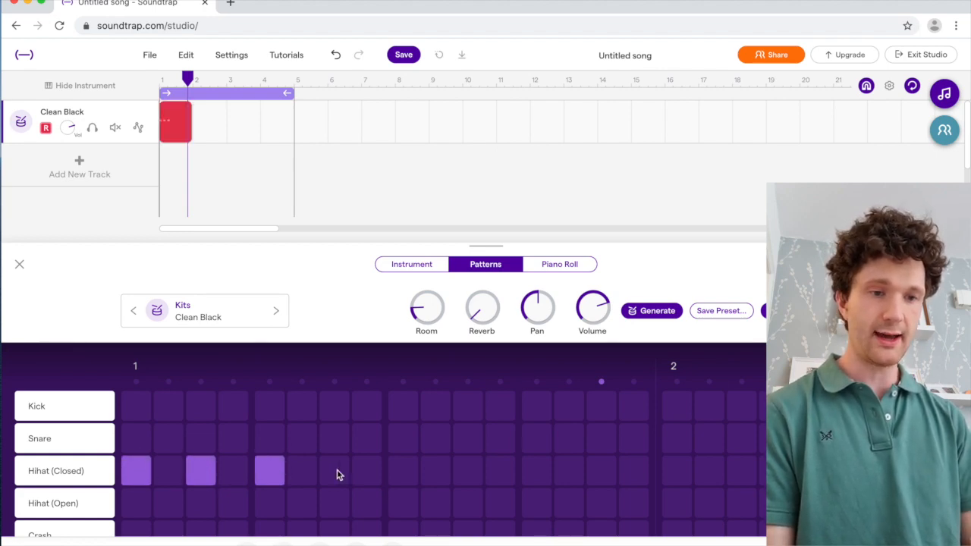
click(403, 472)
click(467, 471)
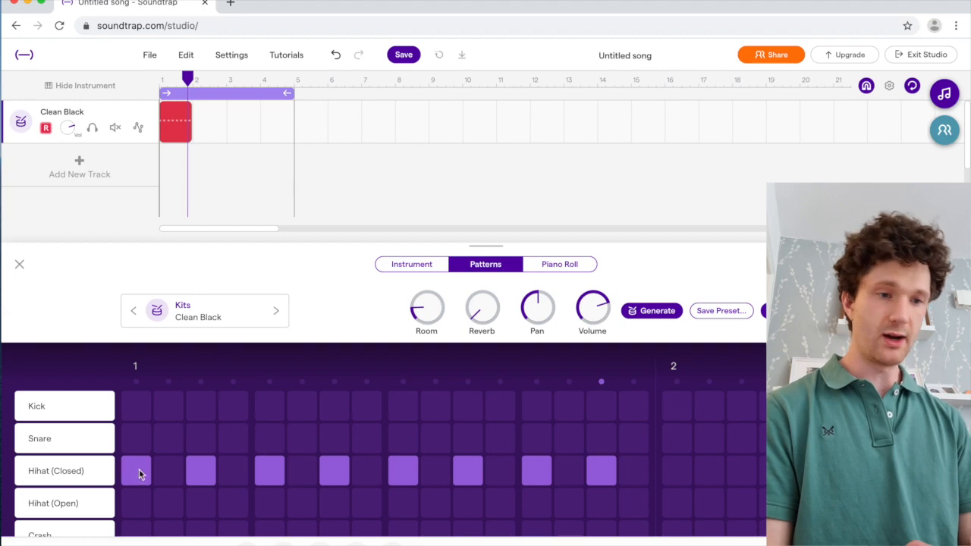
Step: Program kick hits on steps 1, 9 and 11 and snare hits on steps 5 and 13 of bar 1
click(136, 406)
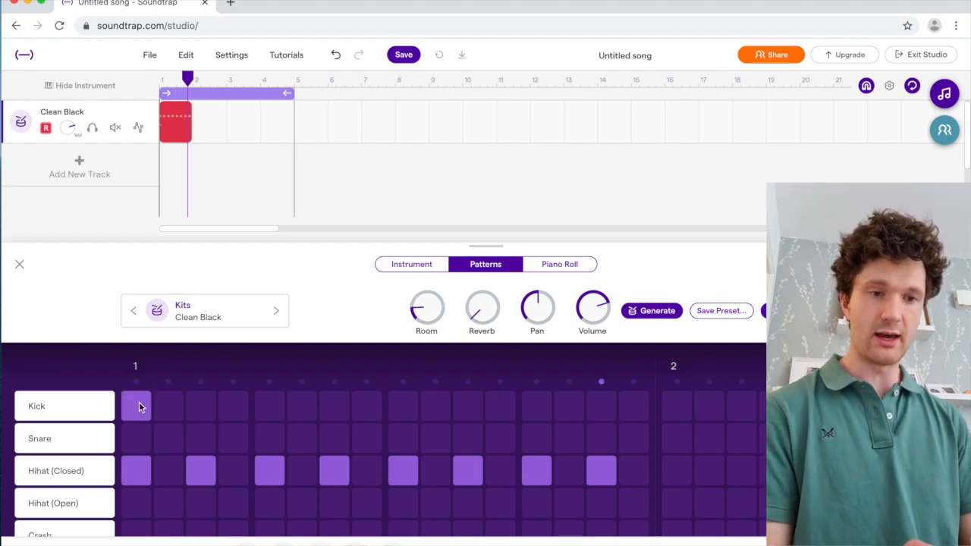
click(275, 438)
click(402, 409)
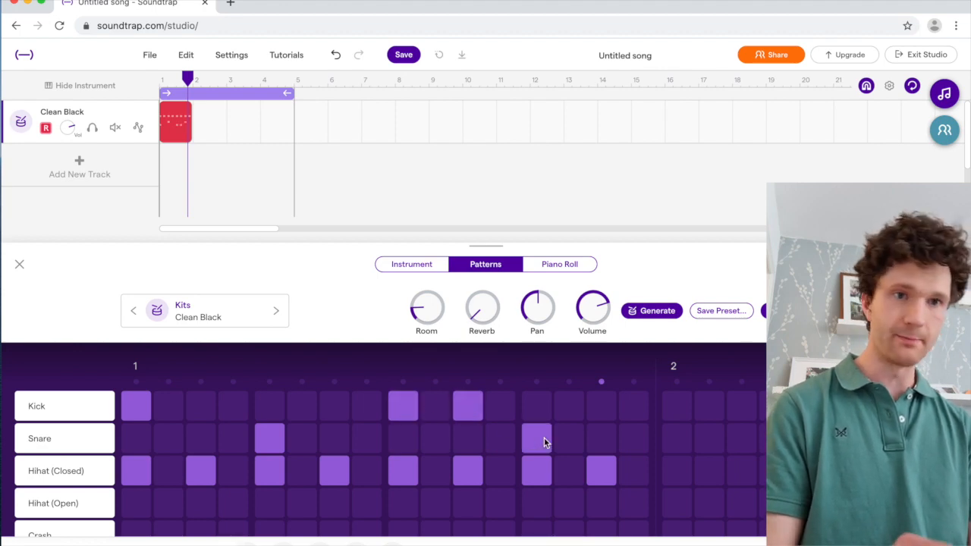
Step: Shorten the cycle range to bar 1 only and play the drum beat in a loop
drag(289, 92, 193, 92)
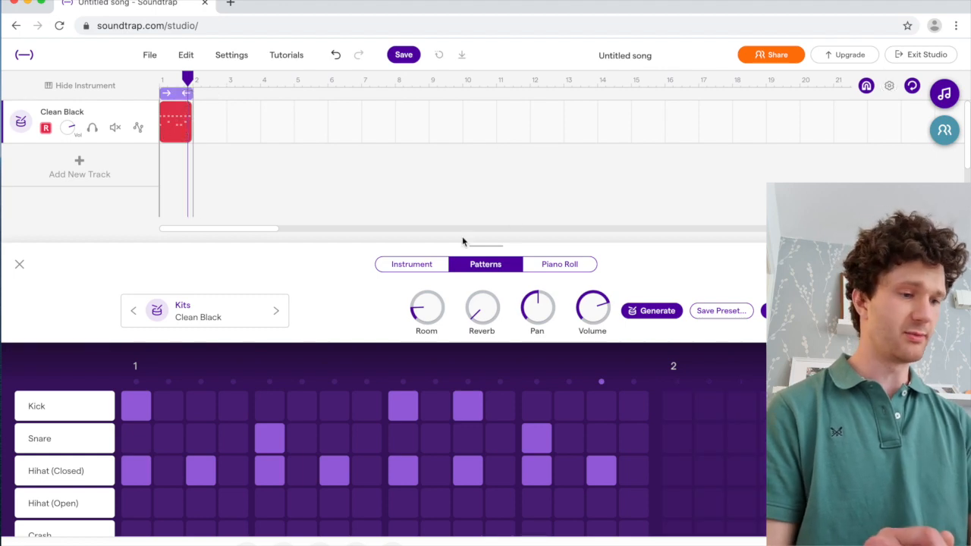
key(XF86AudioRaiseVolume)
key(XF86AudioRaiseVolume)
key(XF86AudioRaiseVolume)
key(XF86AudioRaiseVolume)
key(XF86AudioRaiseVolume)
key(XF86AudioRaiseVolume)
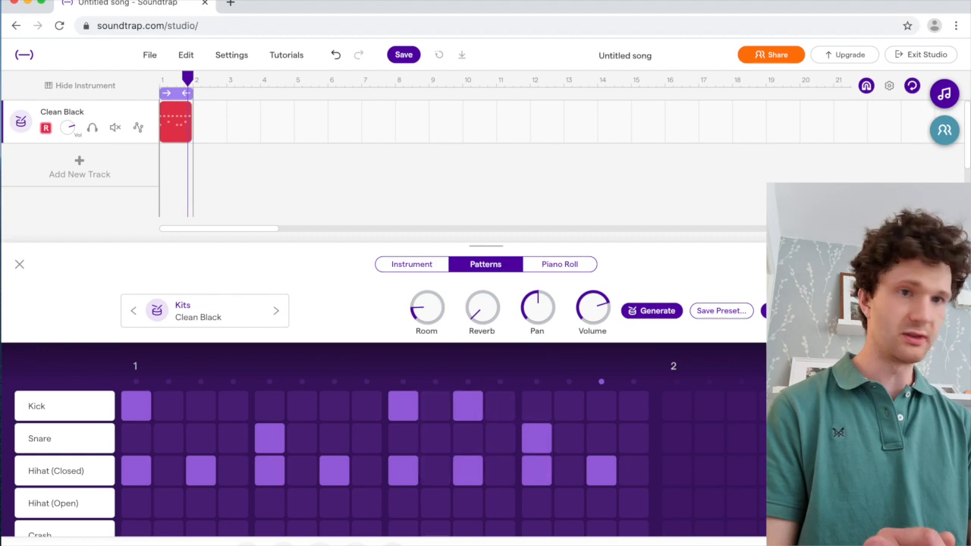
key(space)
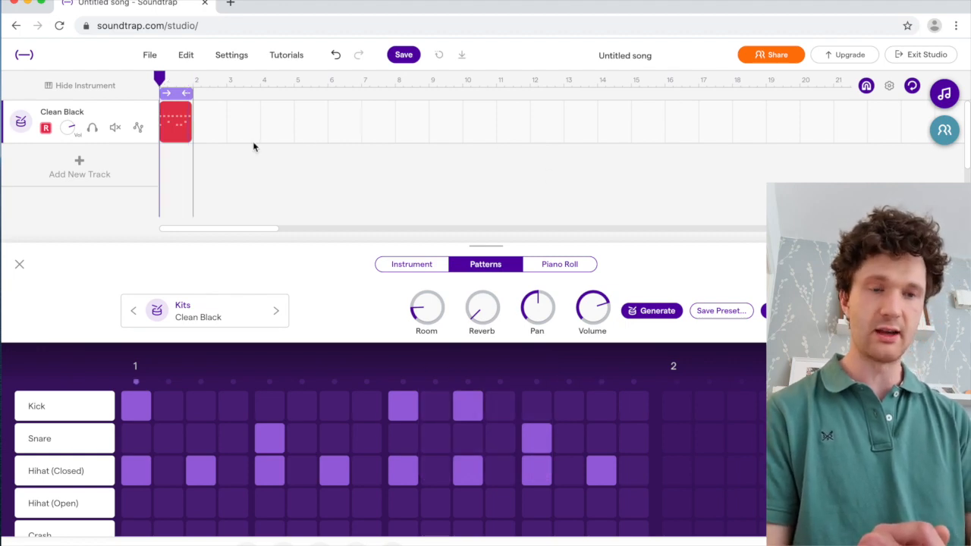
key(space)
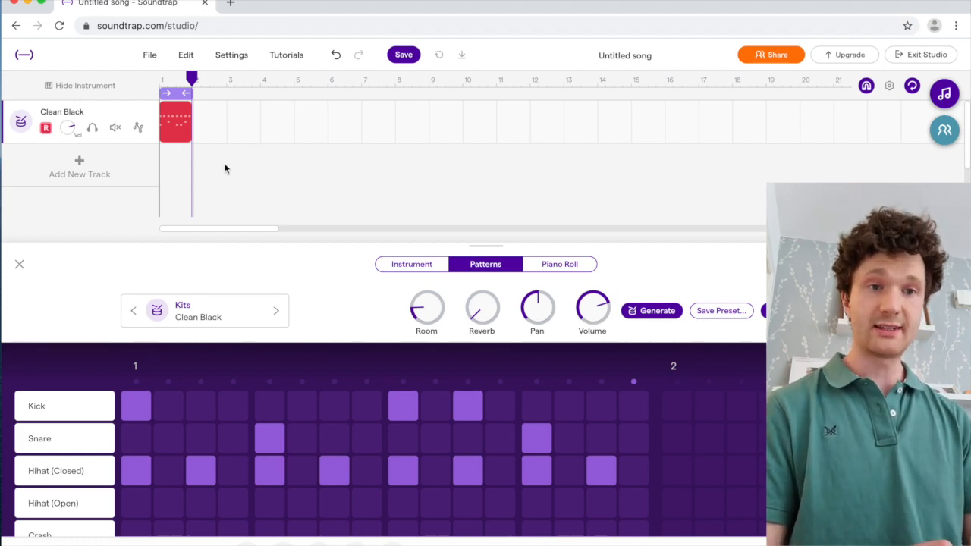
Step: Loop the one-bar drum region on the Clean Black track so it repeats through the end of bar 8
mouse_move(192, 112)
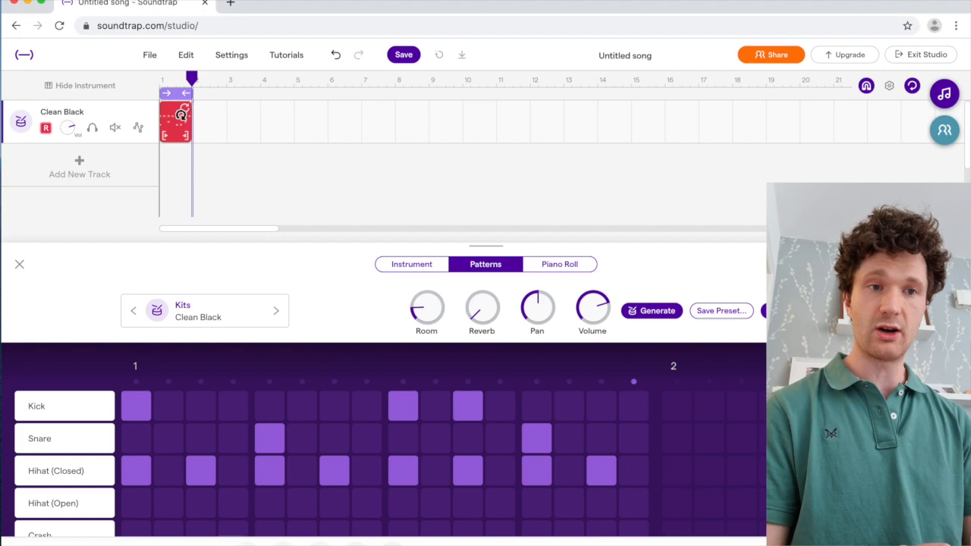
drag(190, 110, 425, 110)
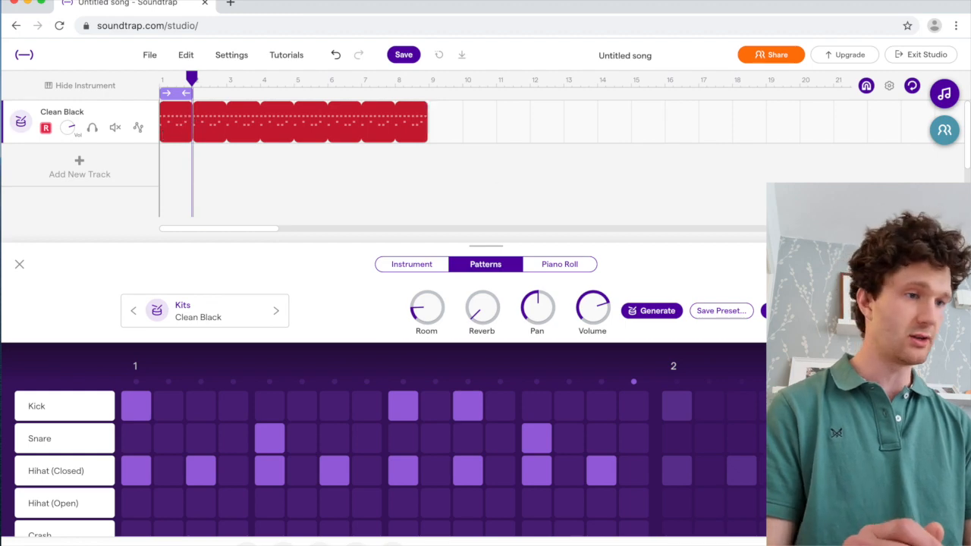
Step: Turn off cycle playback of bar 1
key(l)
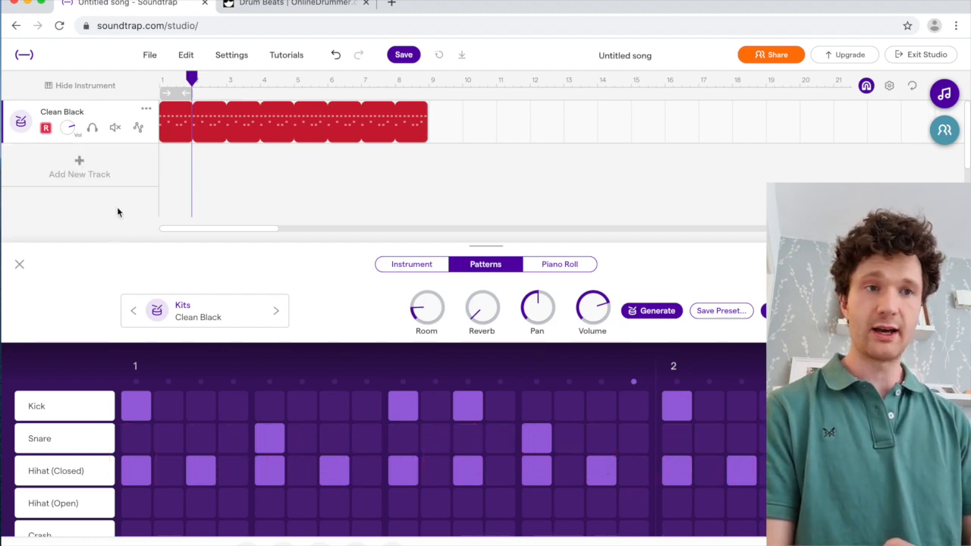
Step: Switch to the OnlineDrummer browser tab and browse the Drum Beats category for example grooves
click(311, 4)
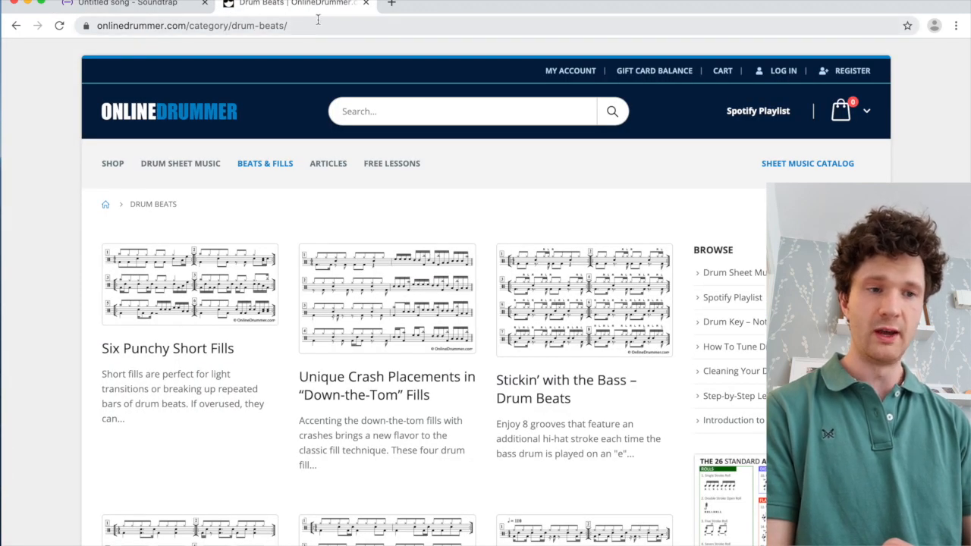
scroll(191, 313, down, 3)
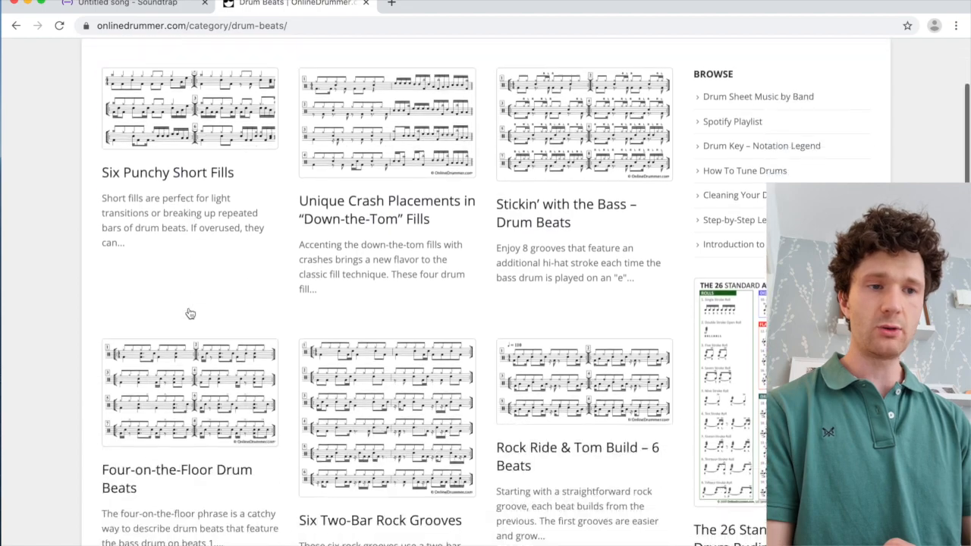
scroll(190, 313, down, 15)
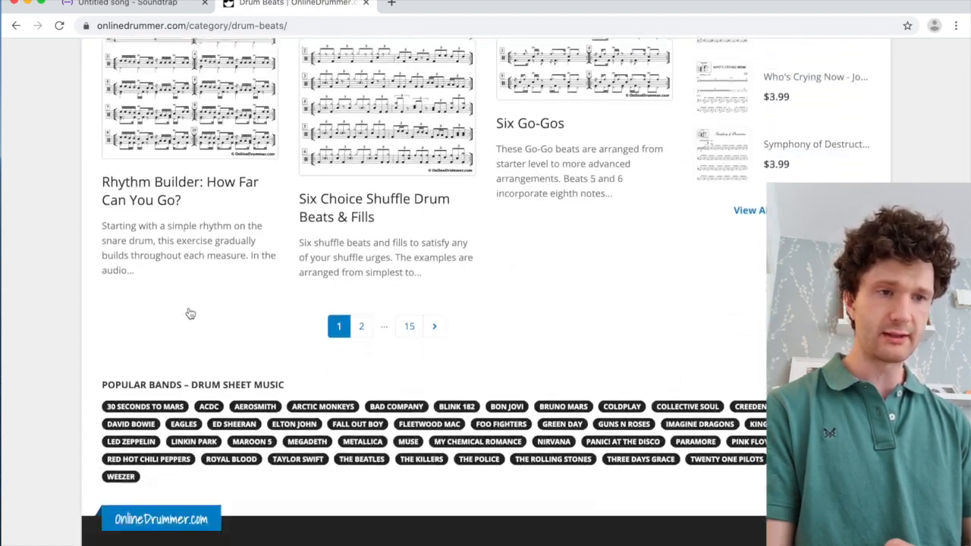
scroll(190, 313, up, 10)
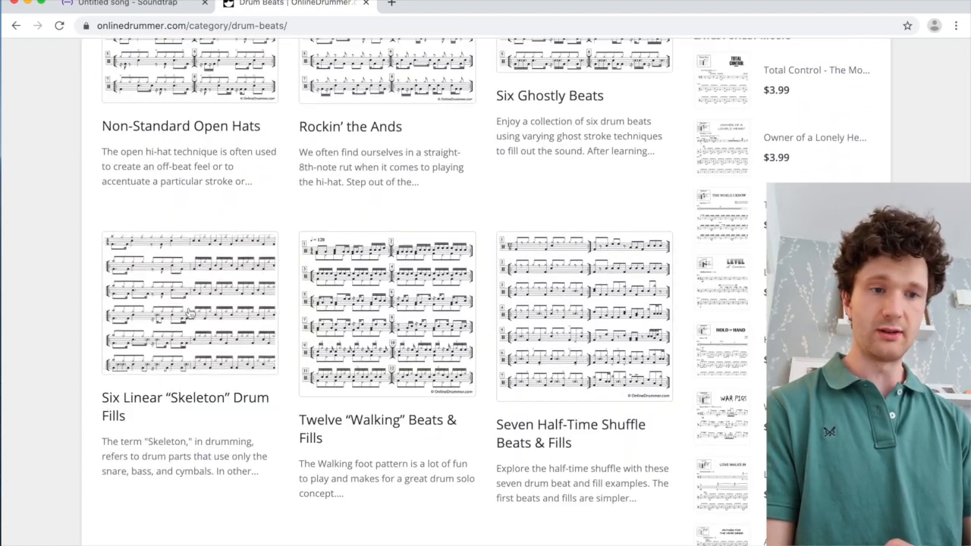
scroll(504, 340, up, 3)
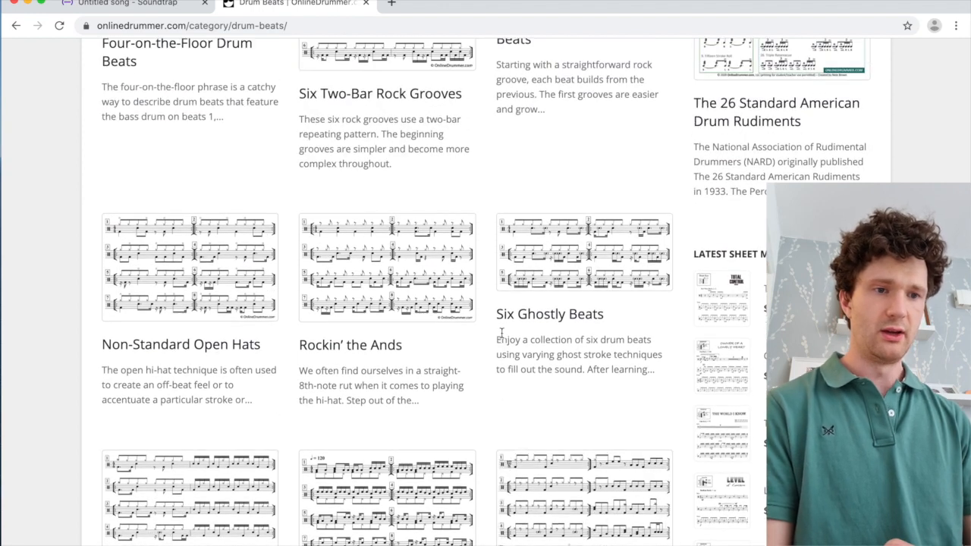
scroll(40, 334, up, 3)
scroll(40, 329, up, 1)
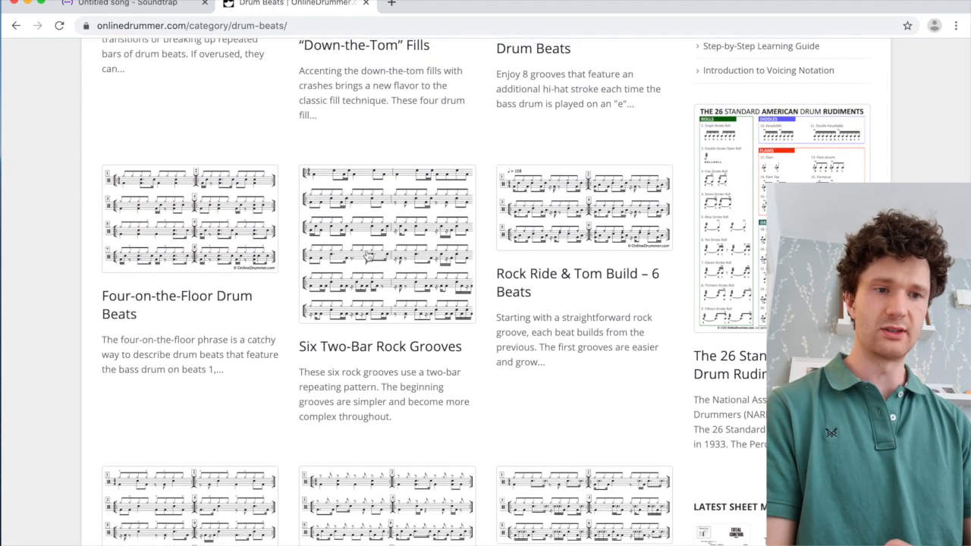
Step: Open the Six Two-Bar Rock Grooves page and look through its drum notation and audio player
click(357, 256)
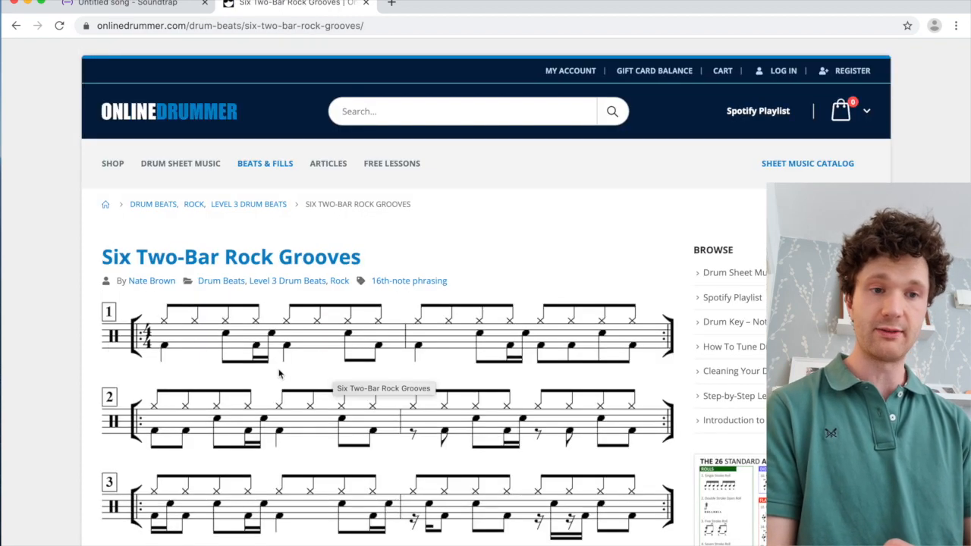
scroll(293, 360, down, 8)
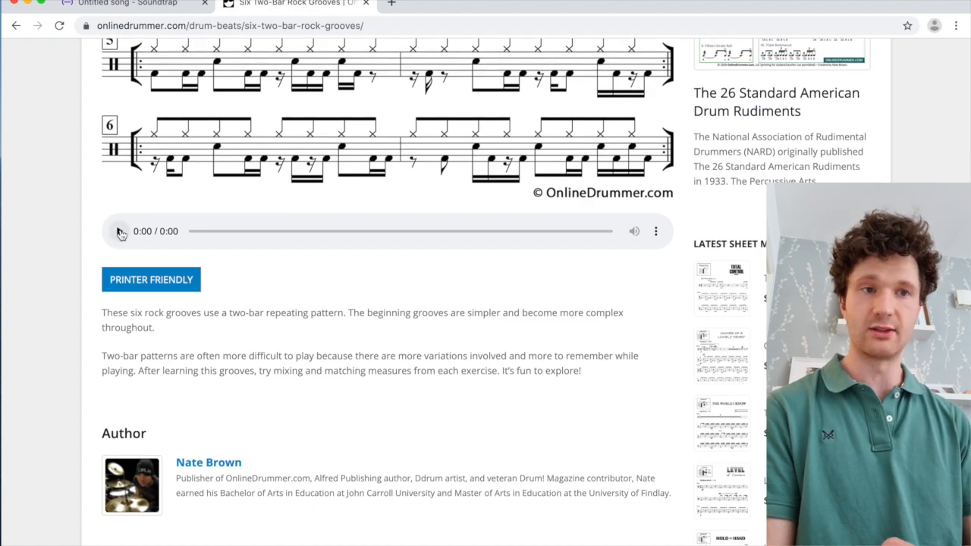
scroll(282, 251, up, 10)
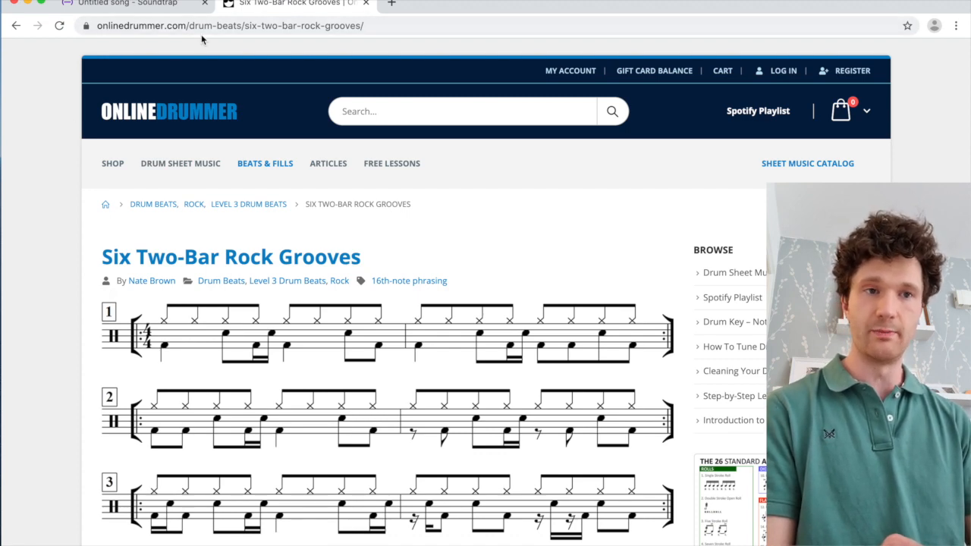
Step: Return to the Soundtrap project and move the playhead to the second half of bar 6
click(146, 4)
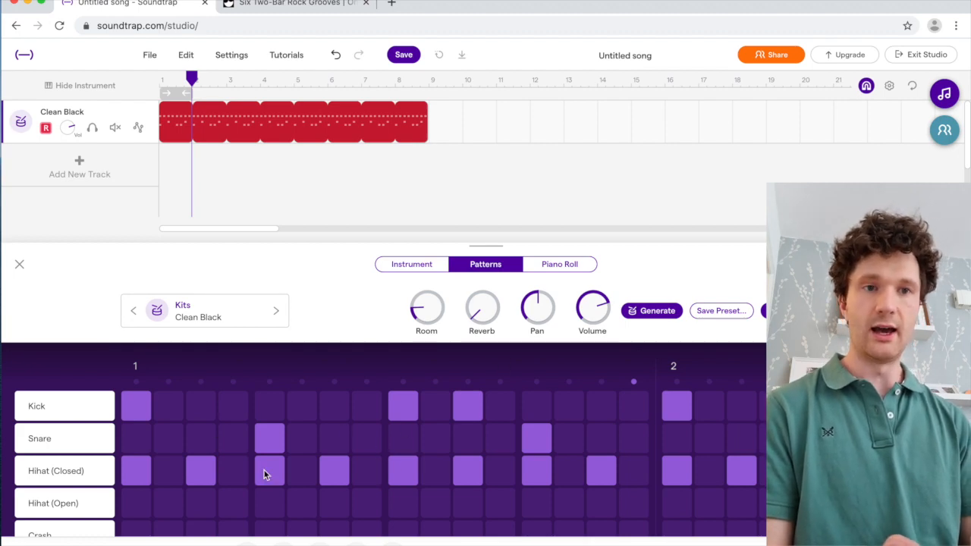
scroll(264, 470, down, 2)
scroll(264, 470, up, 2)
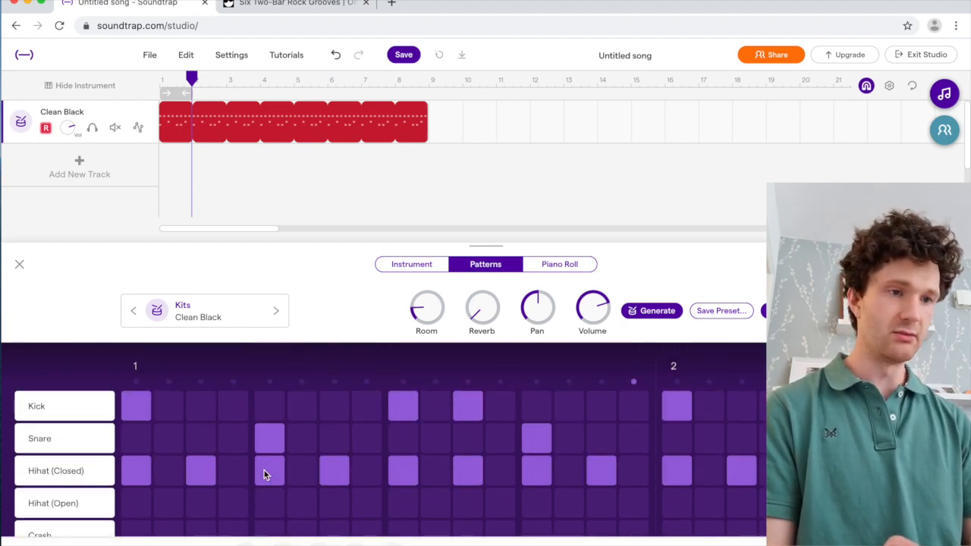
click(264, 470)
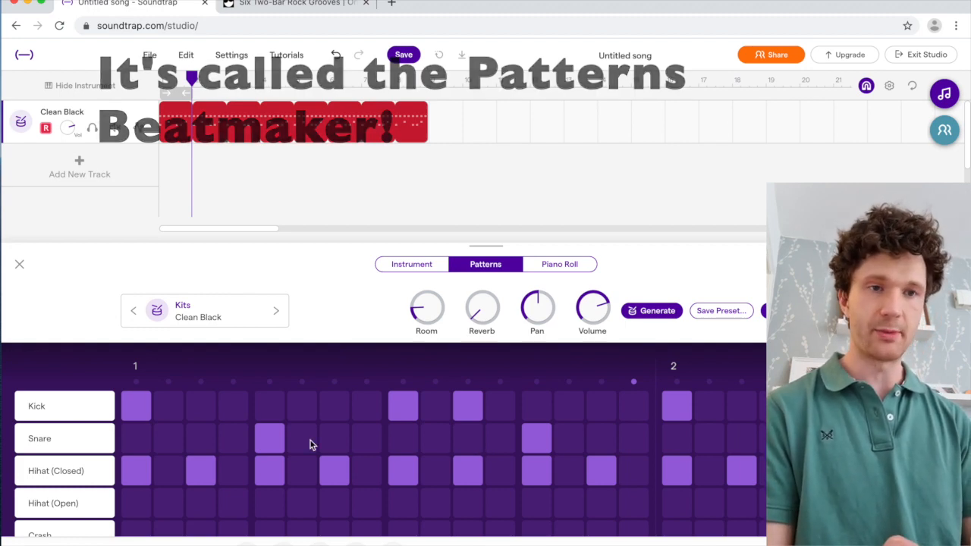
click(353, 166)
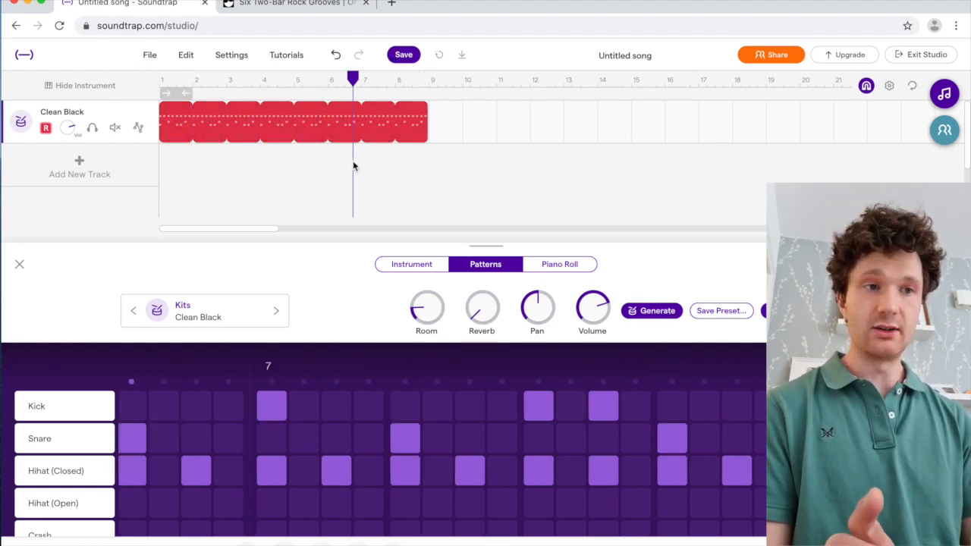
Step: Save the project and try to export it to an mp3 file
click(403, 54)
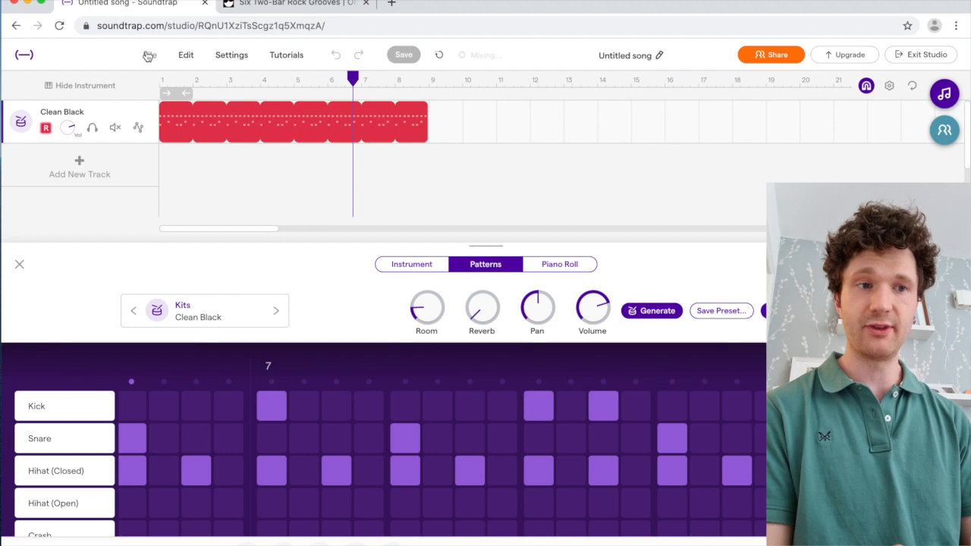
click(148, 55)
mouse_move(186, 282)
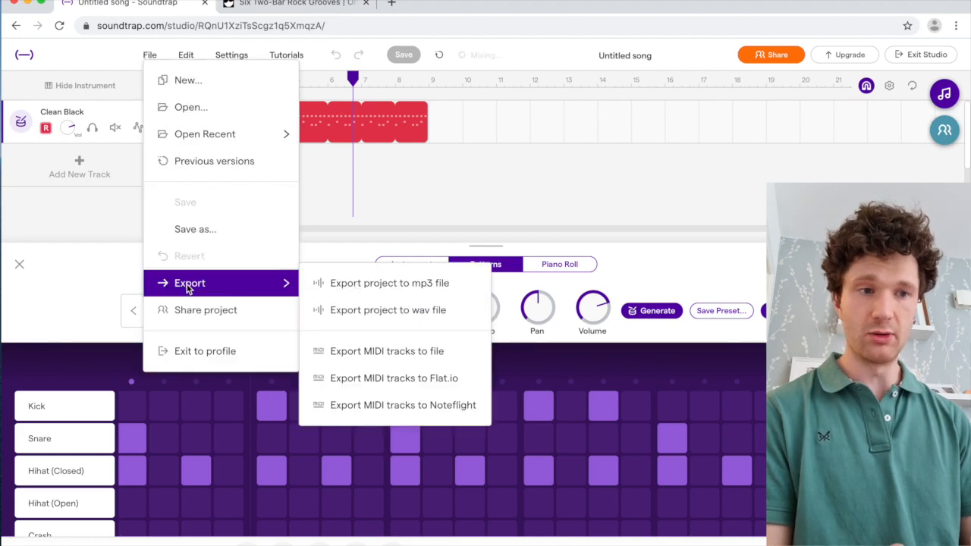
click(385, 286)
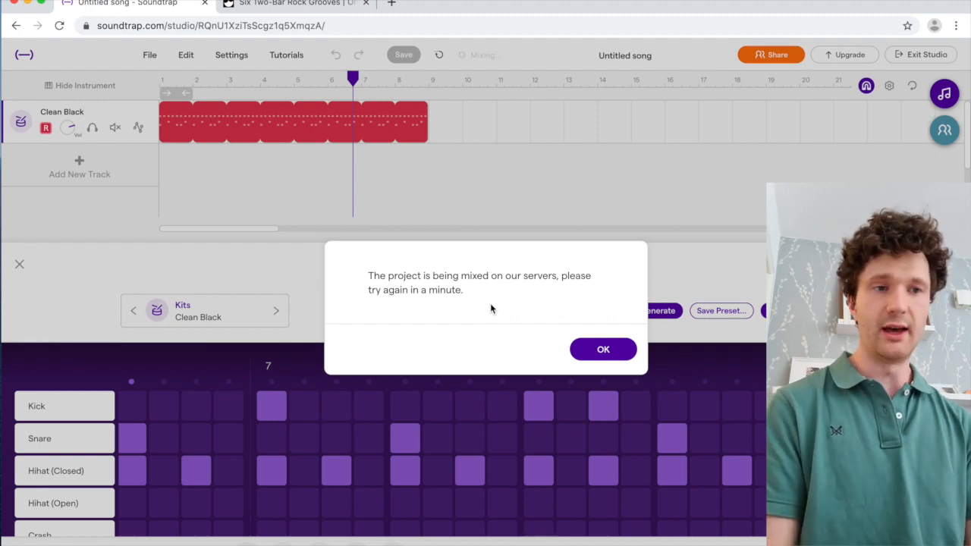
click(602, 351)
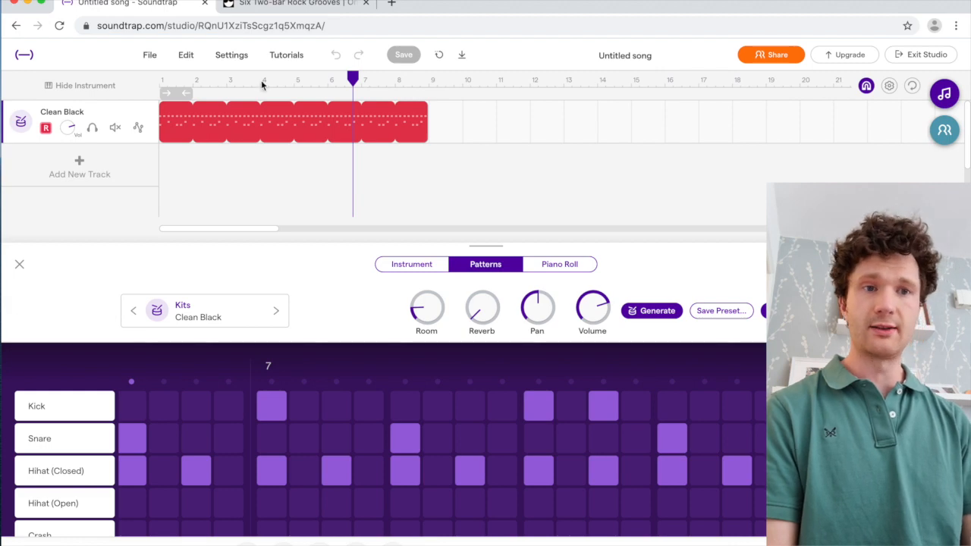
Step: Export the project to an mp3 file, and stop its playback in the Music app by pausing it and closing the window
click(150, 57)
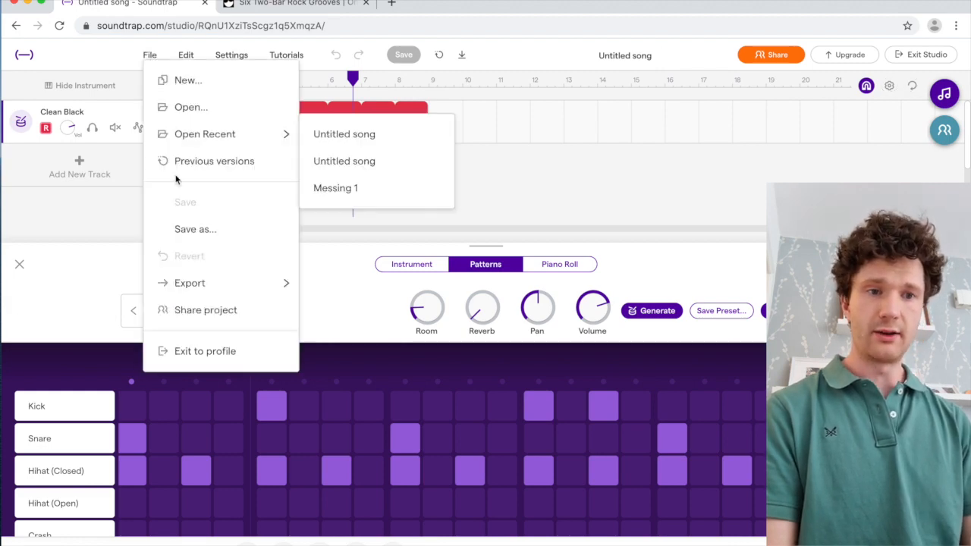
mouse_move(199, 286)
click(377, 296)
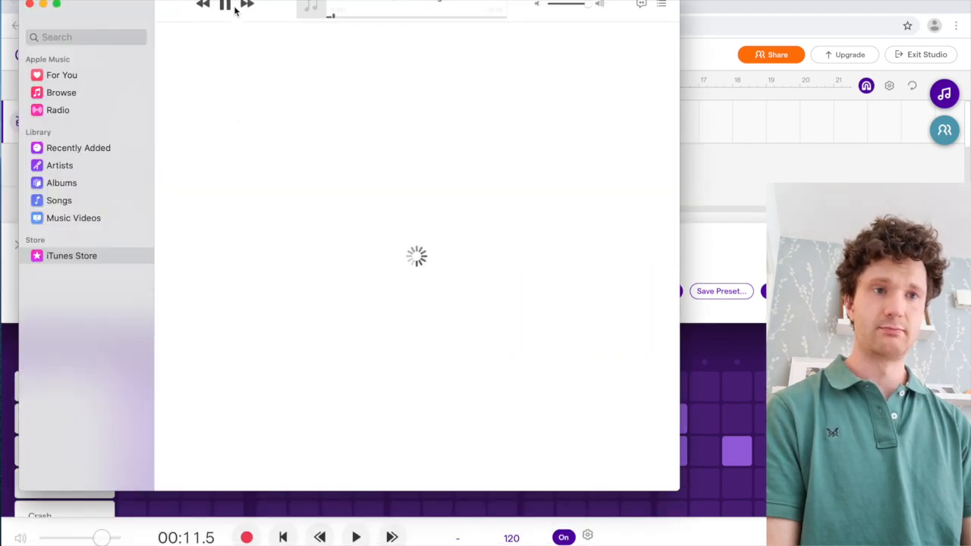
click(224, 6)
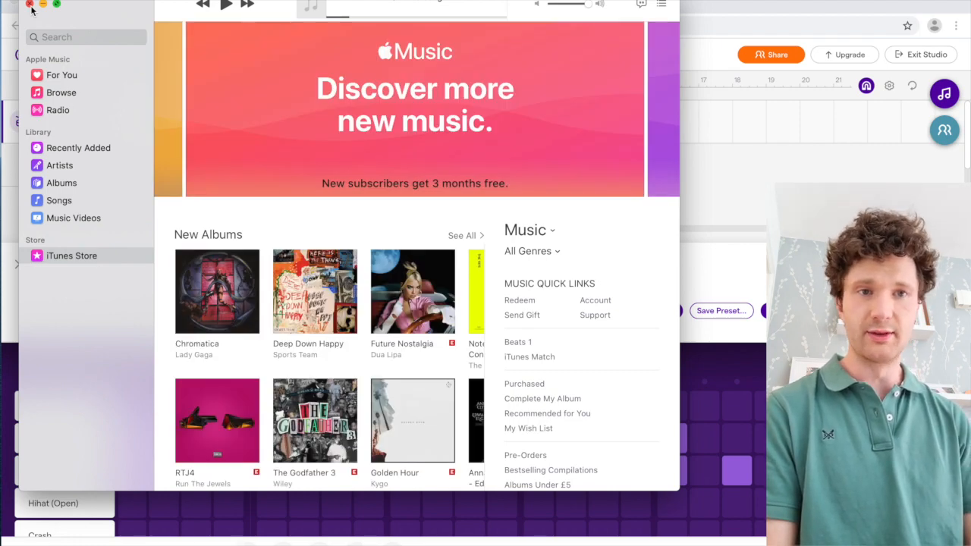
click(30, 4)
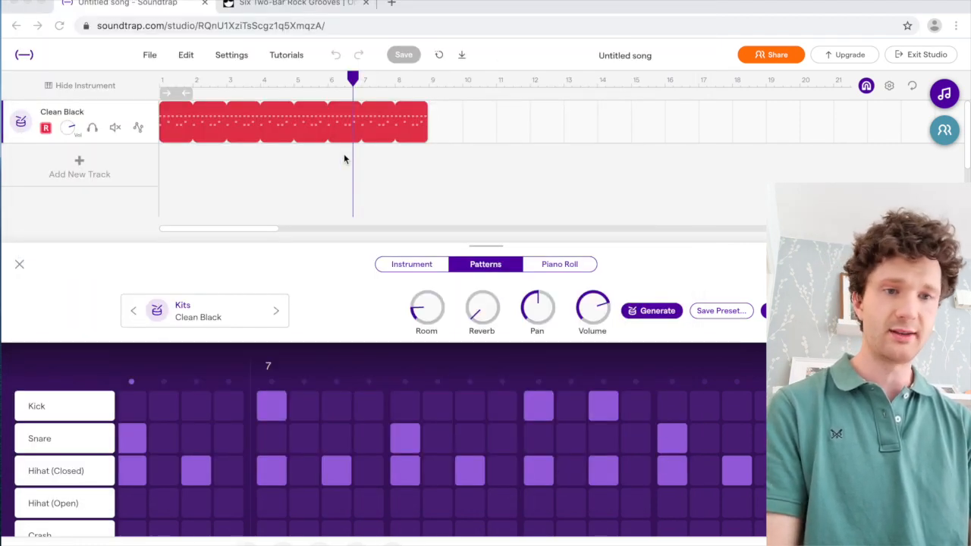
Step: Revisit the Six Two-Bar Rock Grooves page on OnlineDrummer and return to the Soundtrap project
click(295, 3)
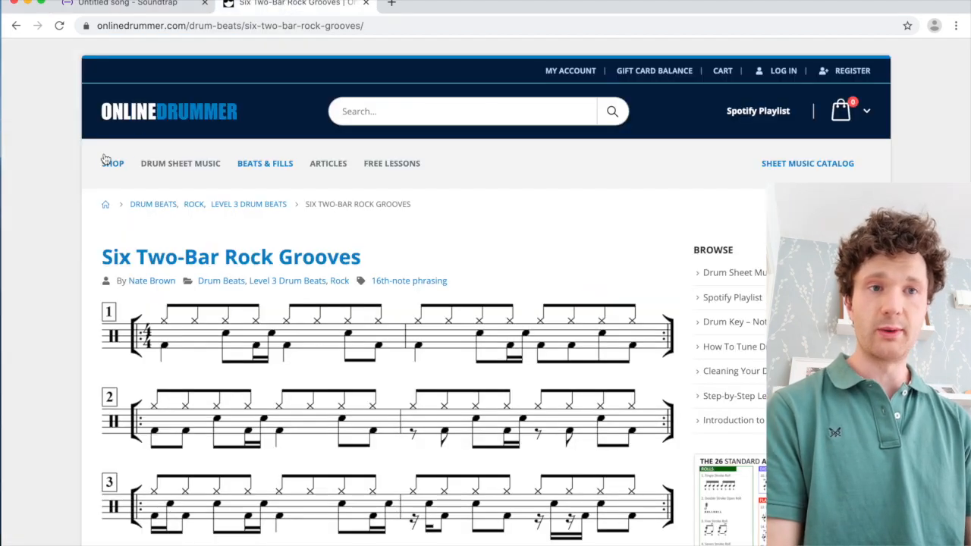
click(120, 5)
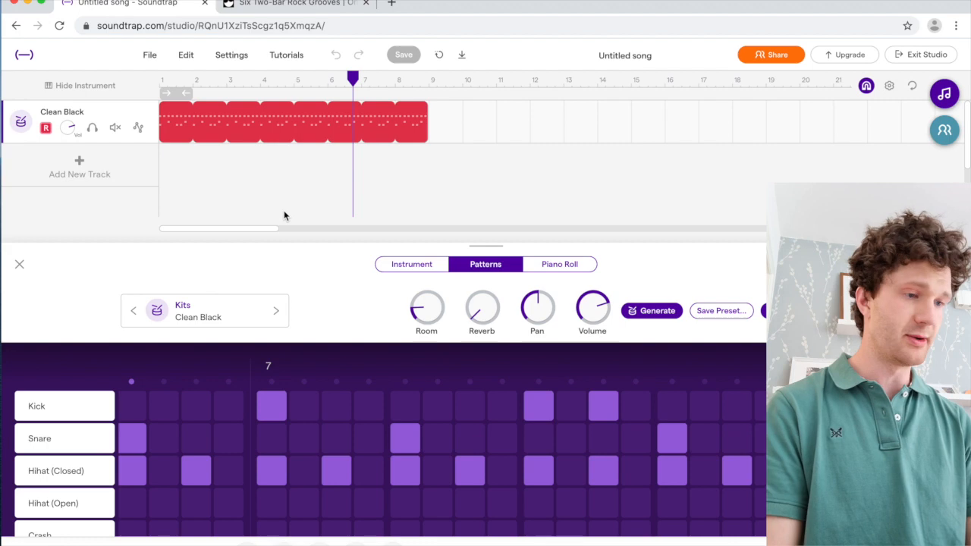
scroll(284, 216, down, 1)
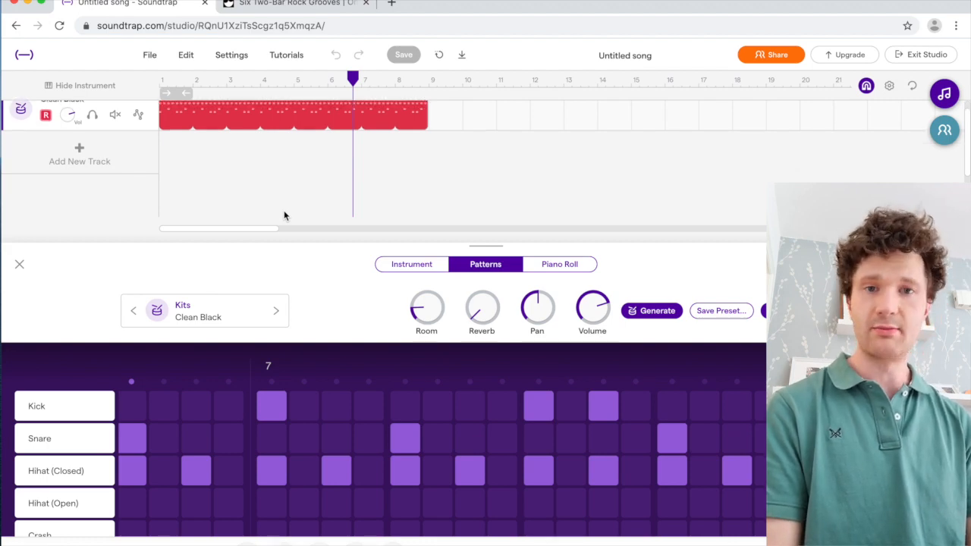